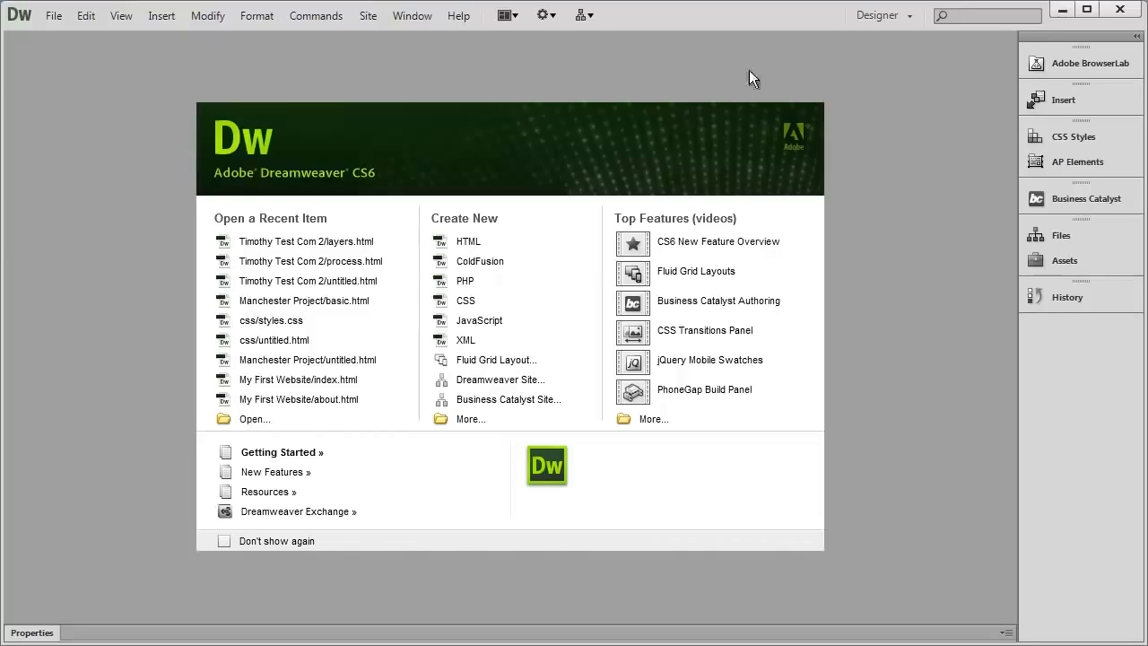
# - Minimize the program to reach the Windows desktop and create a folder there named My First Website
pyautogui.click(1063, 12)
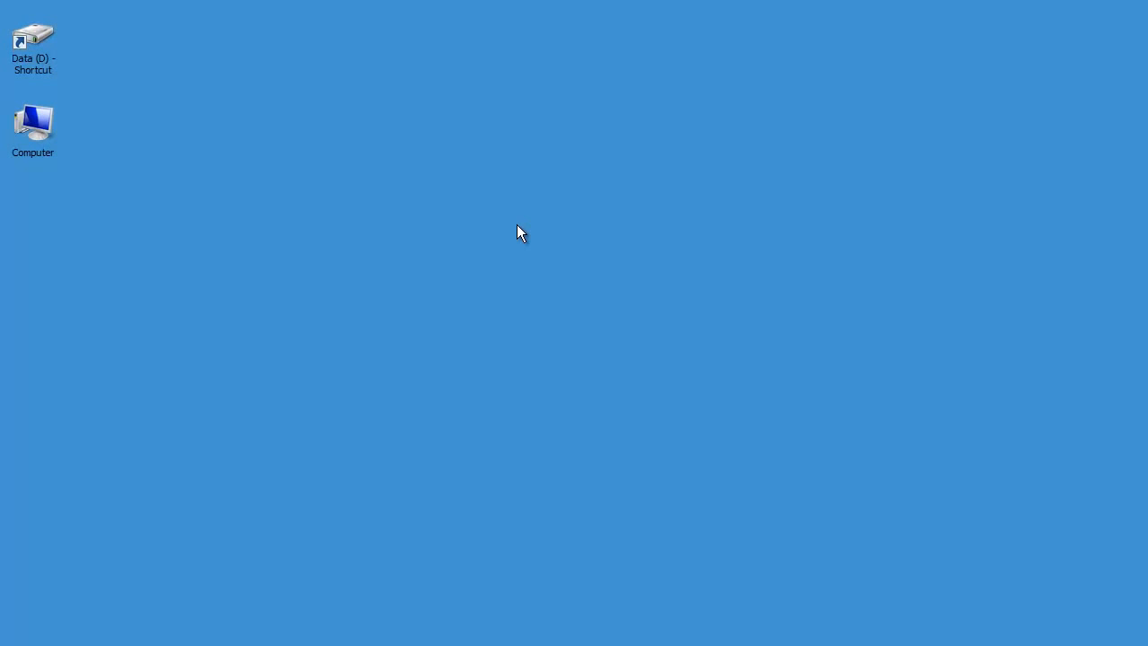
pyautogui.rightClick(491, 177)
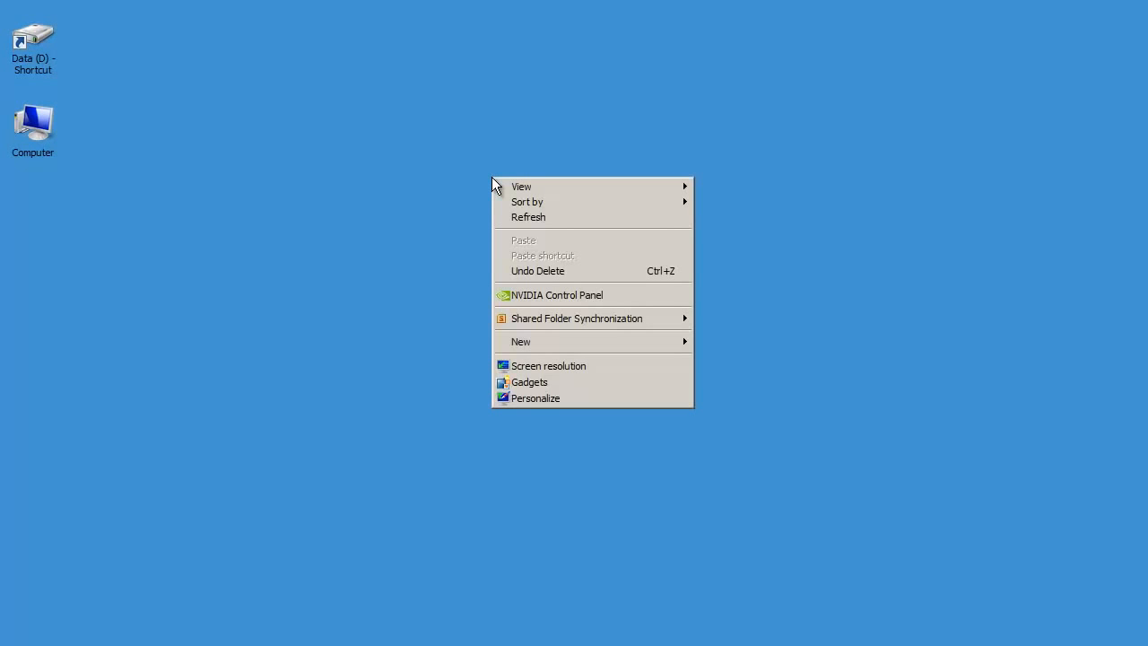
pyautogui.moveTo(533, 346)
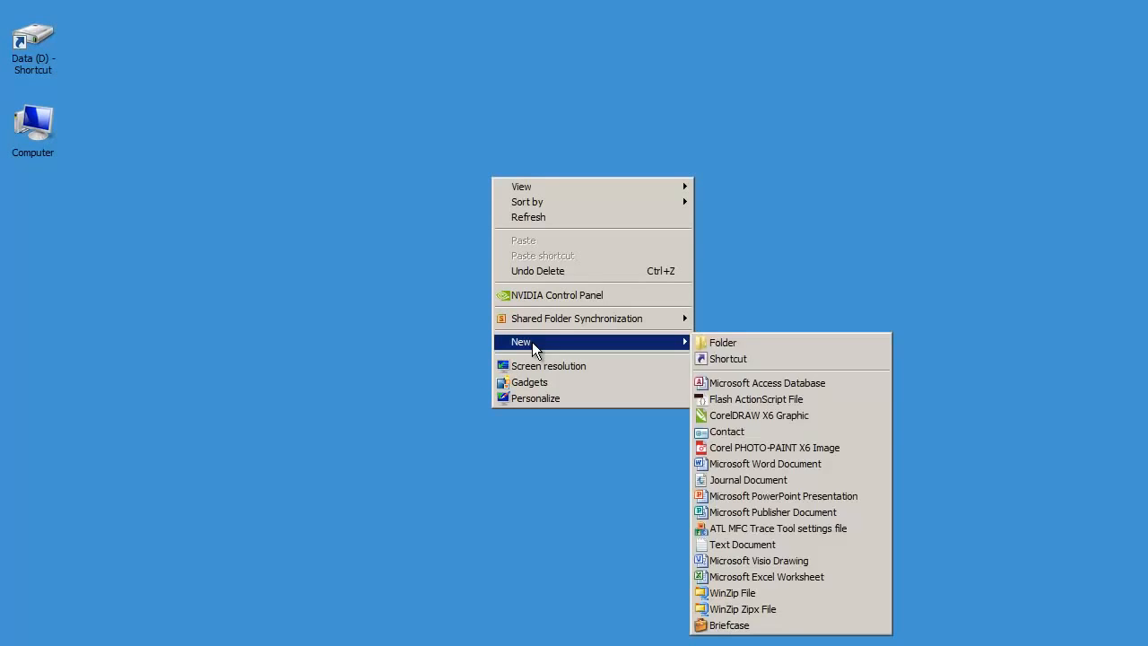
pyautogui.click(722, 348)
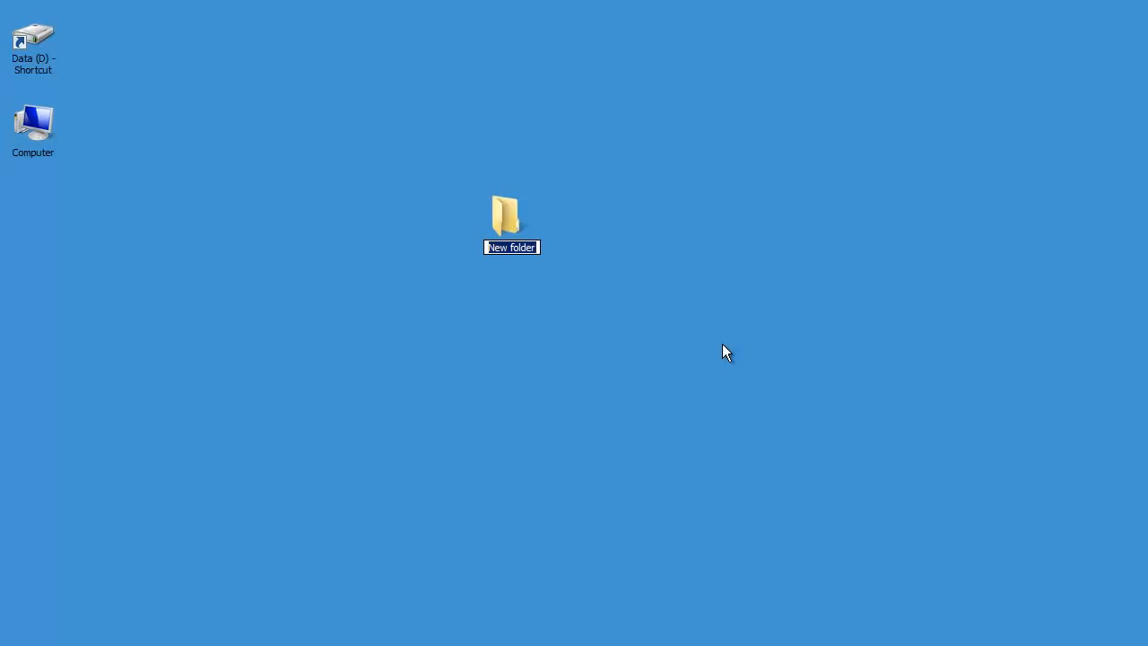
pyautogui.write('My ')
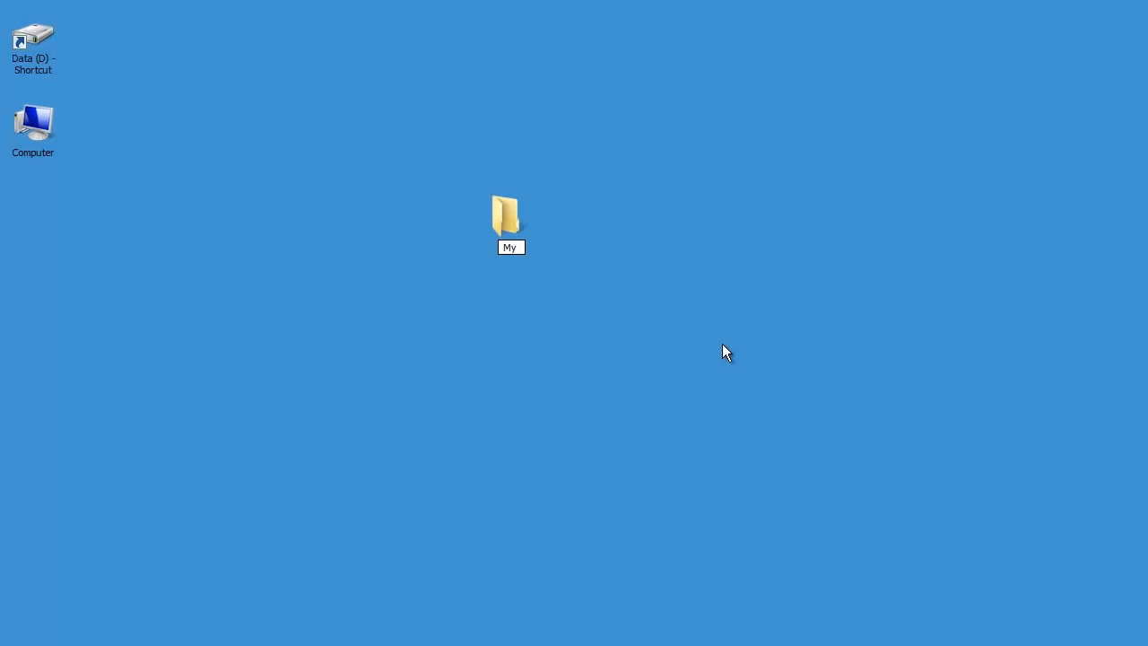
pyautogui.write('First Websi')
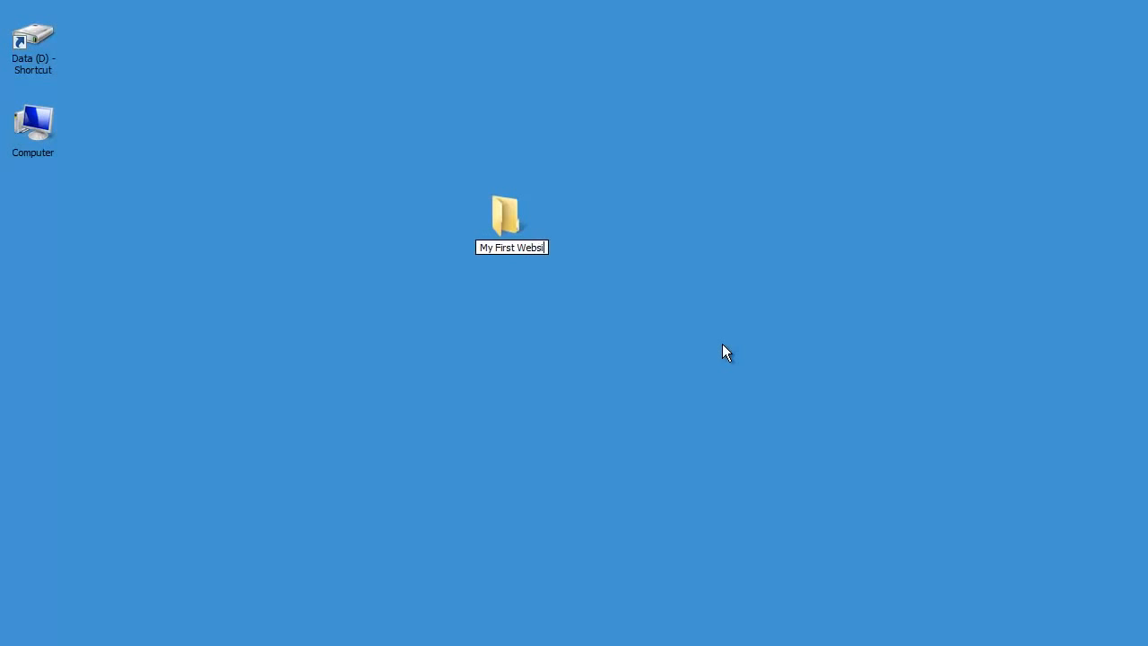
pyautogui.write('te')
pyautogui.press('Return')
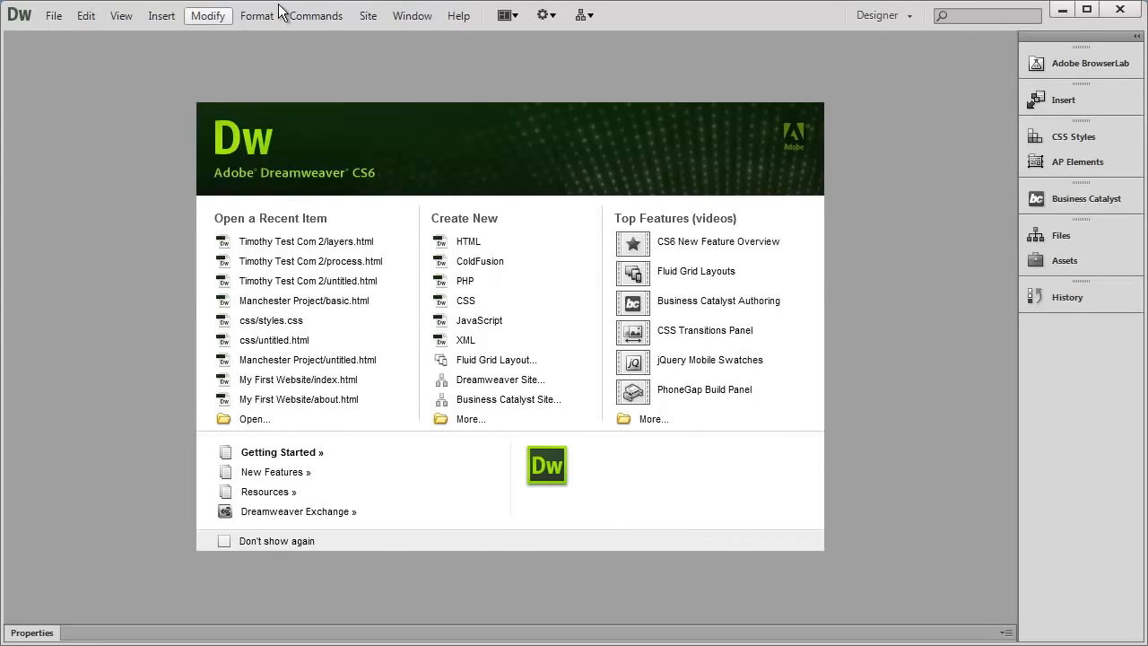
pyautogui.click(373, 19)
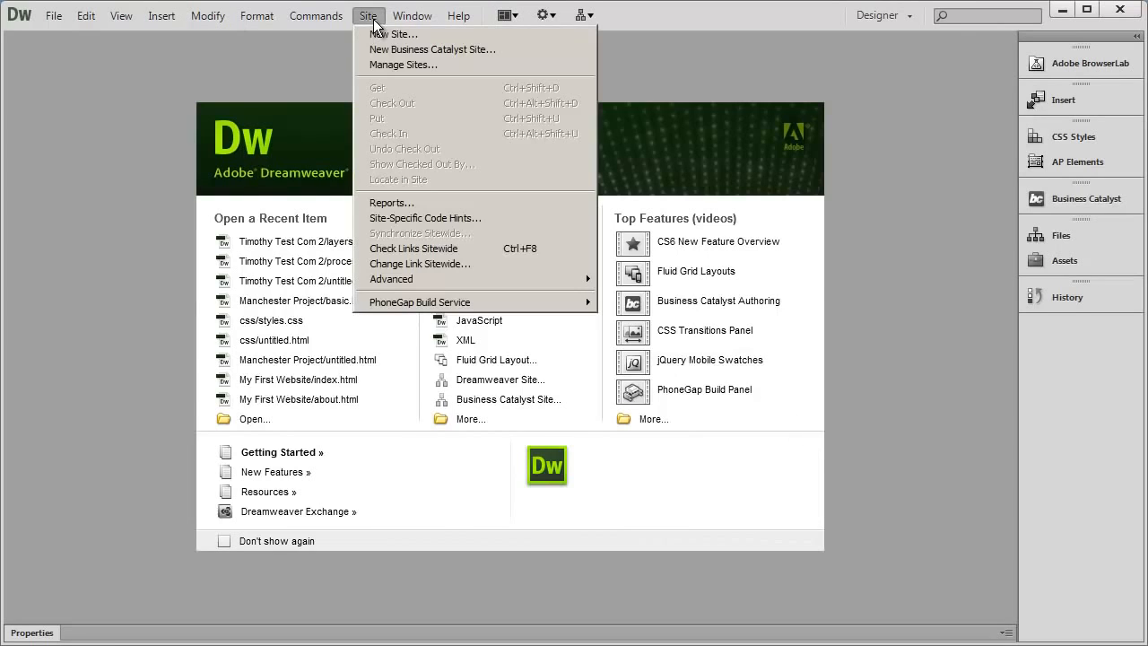
pyautogui.click(373, 19)
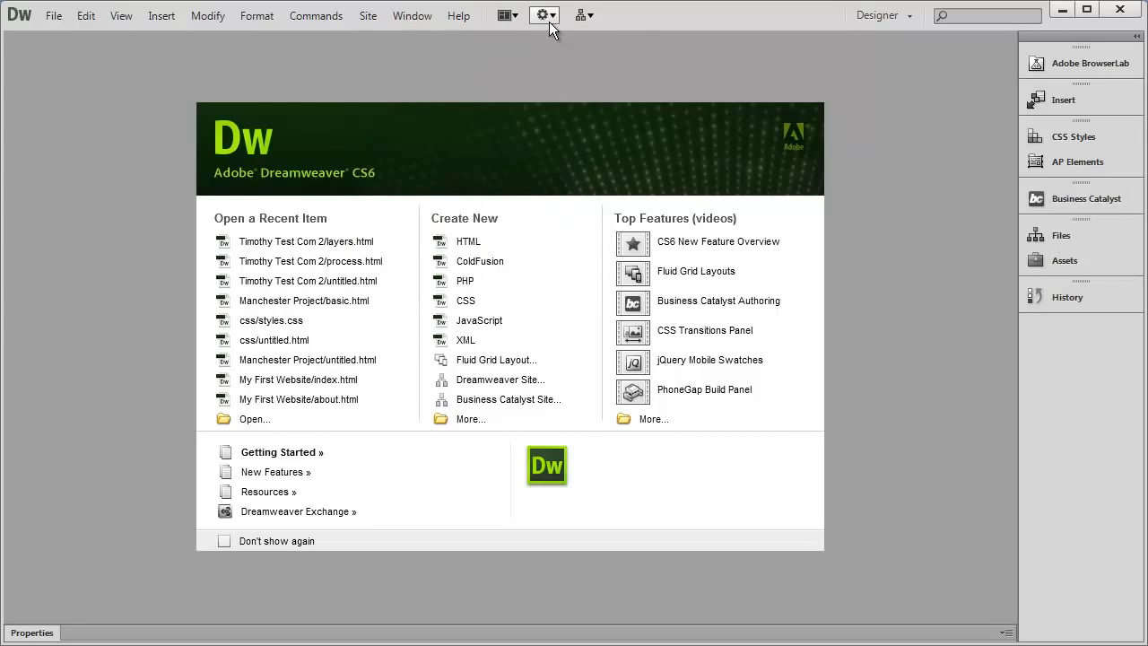
pyautogui.click(589, 16)
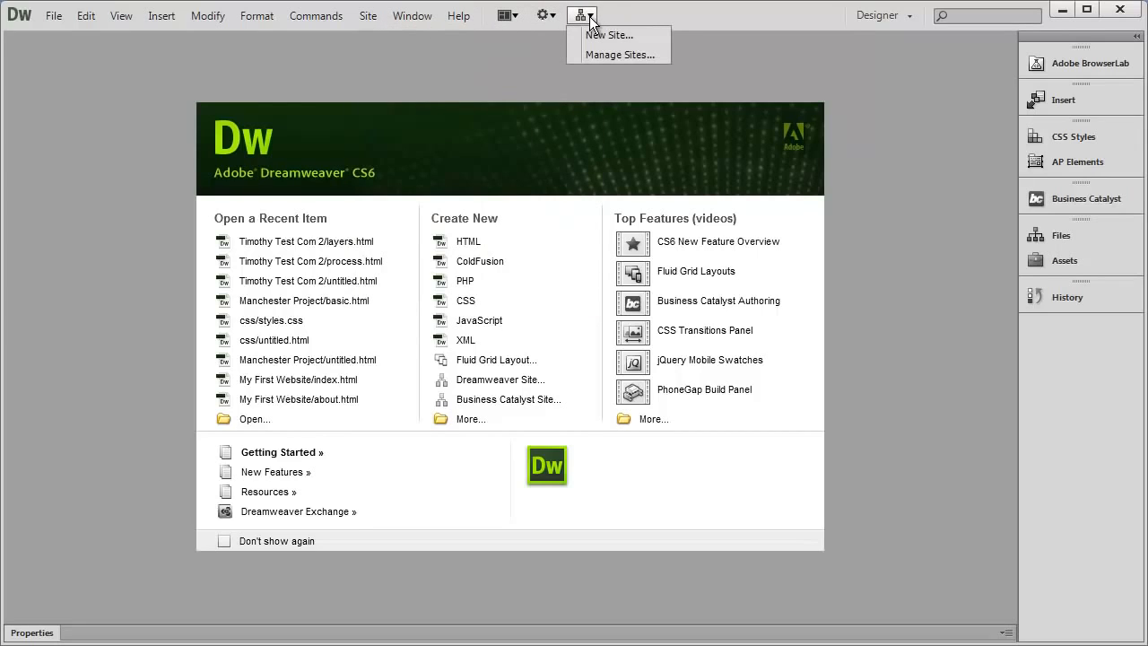
pyautogui.click(645, 5)
# - Start a new site definition and name the site My First Website
pyautogui.click(368, 16)
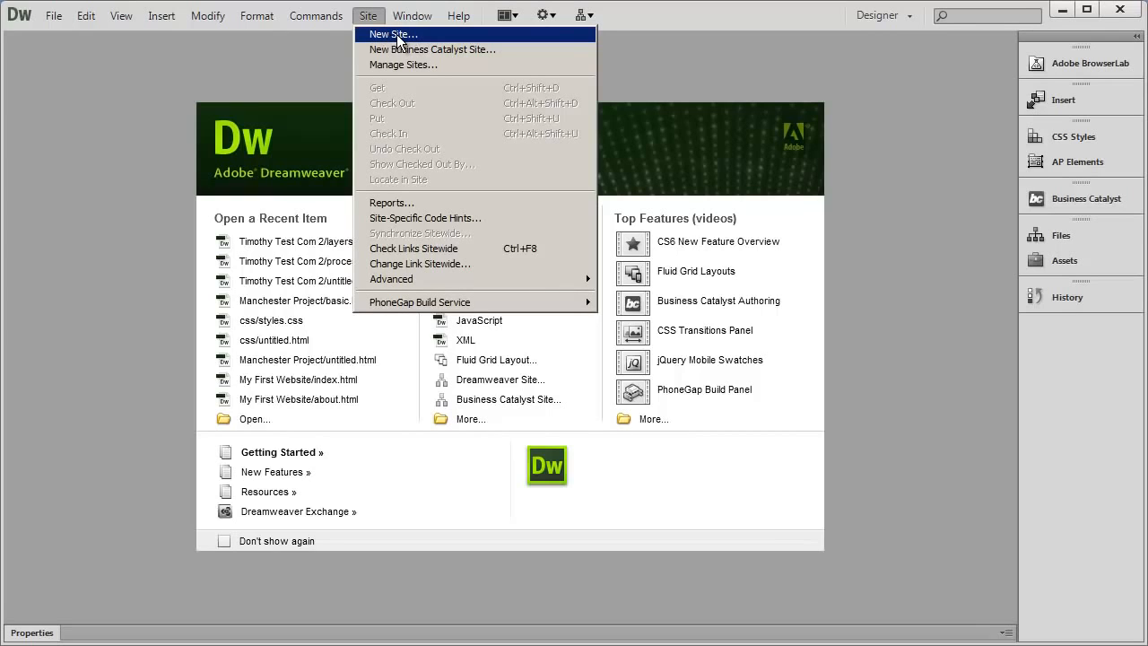
pyautogui.click(398, 38)
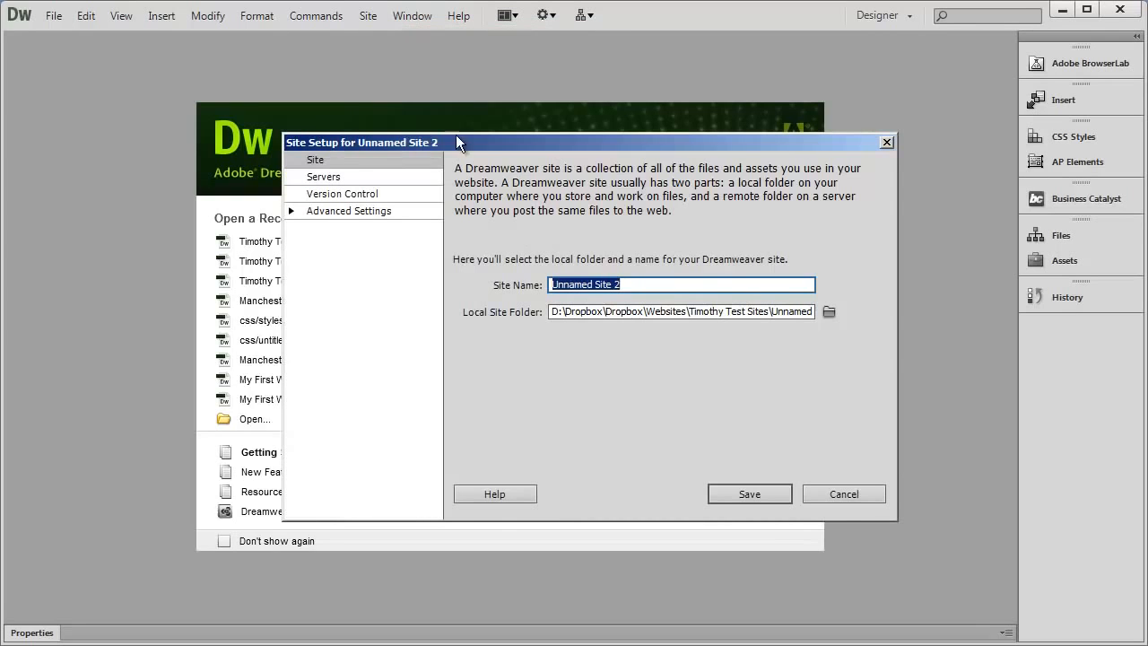
pyautogui.moveTo(478, 141); pyautogui.dragTo(465, 83)
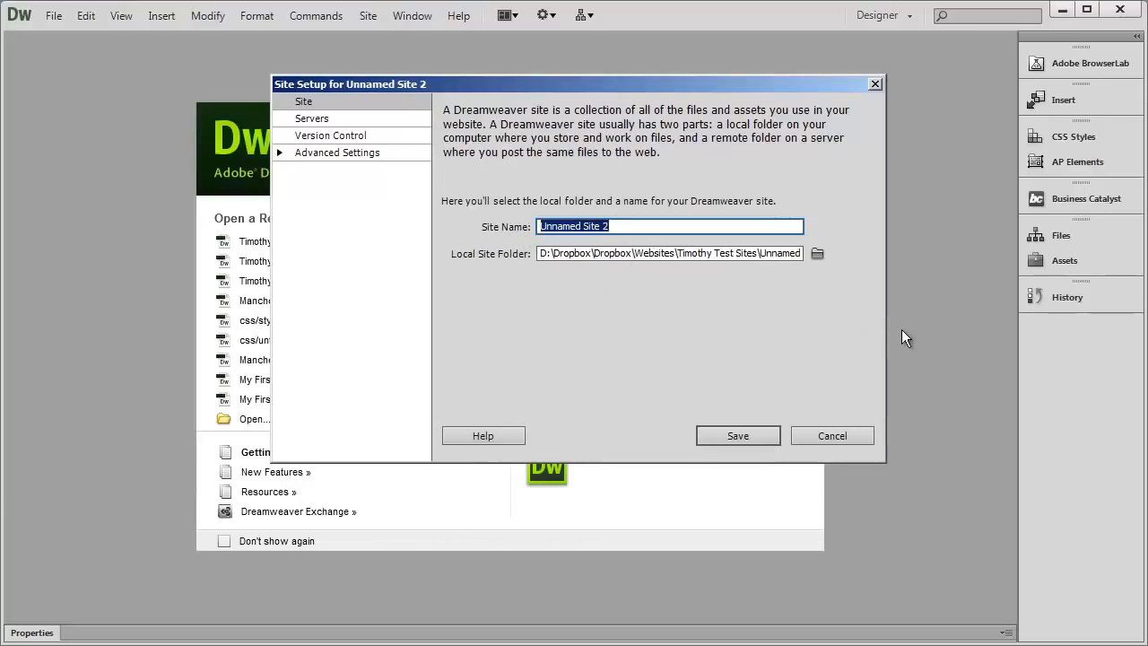
pyautogui.write('M')
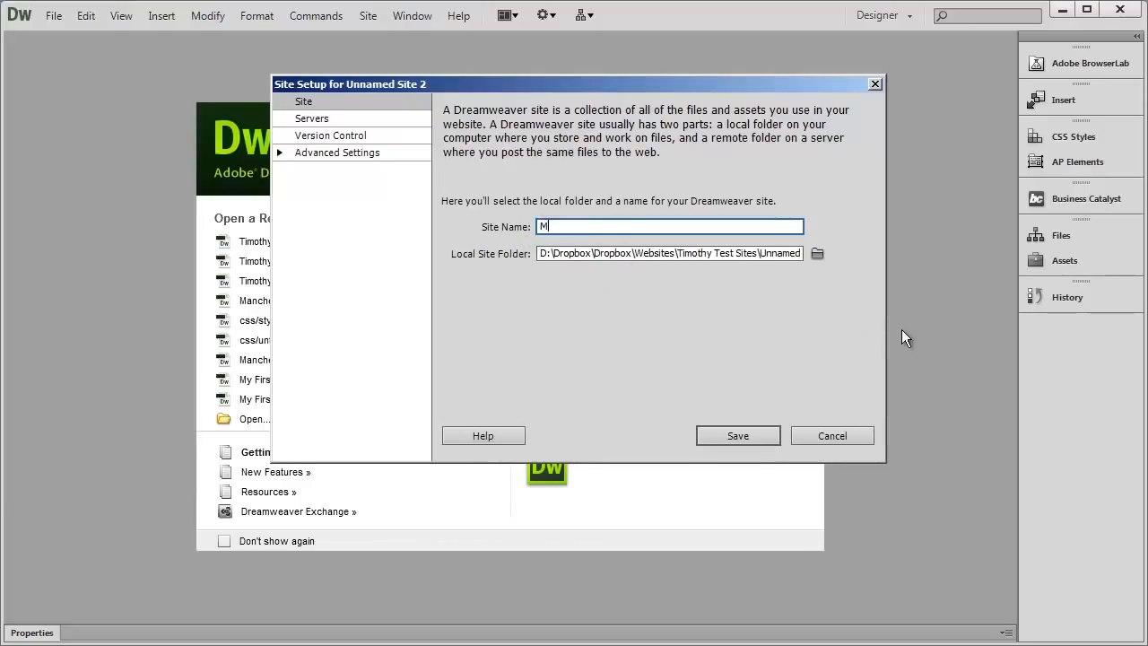
pyautogui.write('y First Website')
# - Set the local site folder to the My First Website folder on the desktop and save the site definition
pyautogui.click(818, 254)
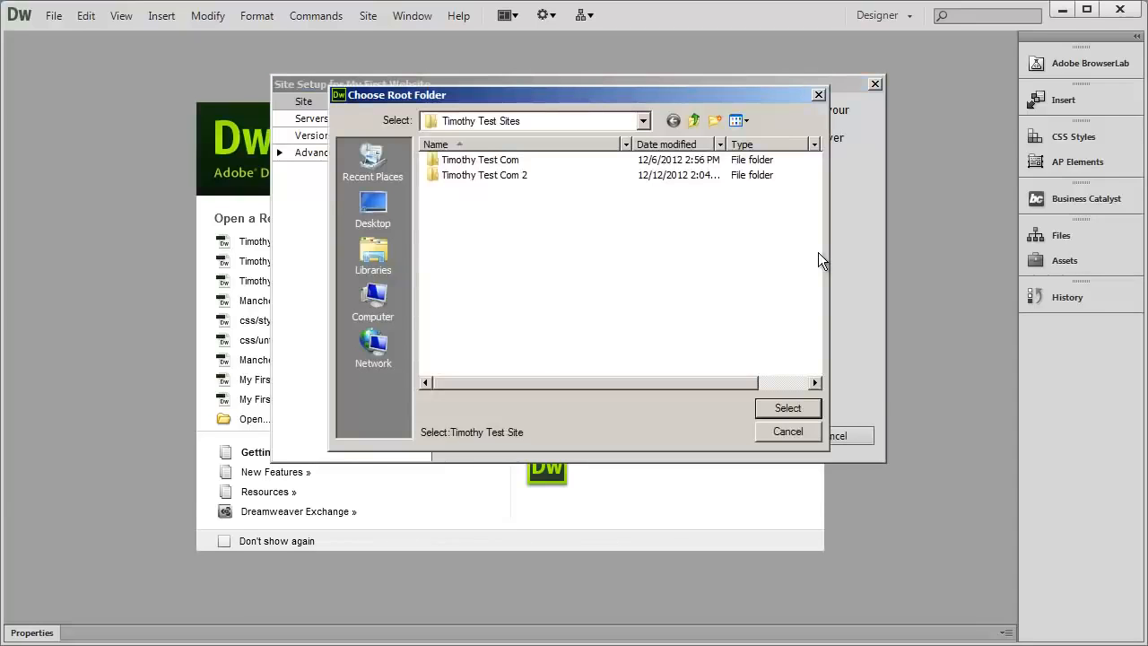
pyautogui.moveTo(479, 90); pyautogui.dragTo(481, 104)
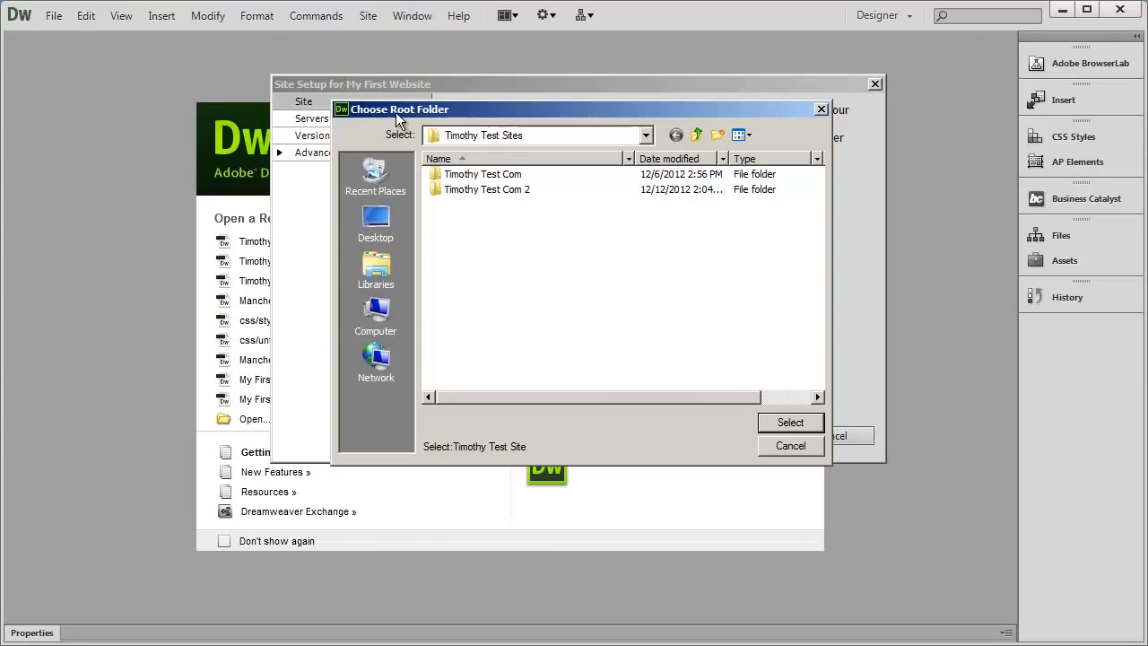
pyautogui.click(374, 231)
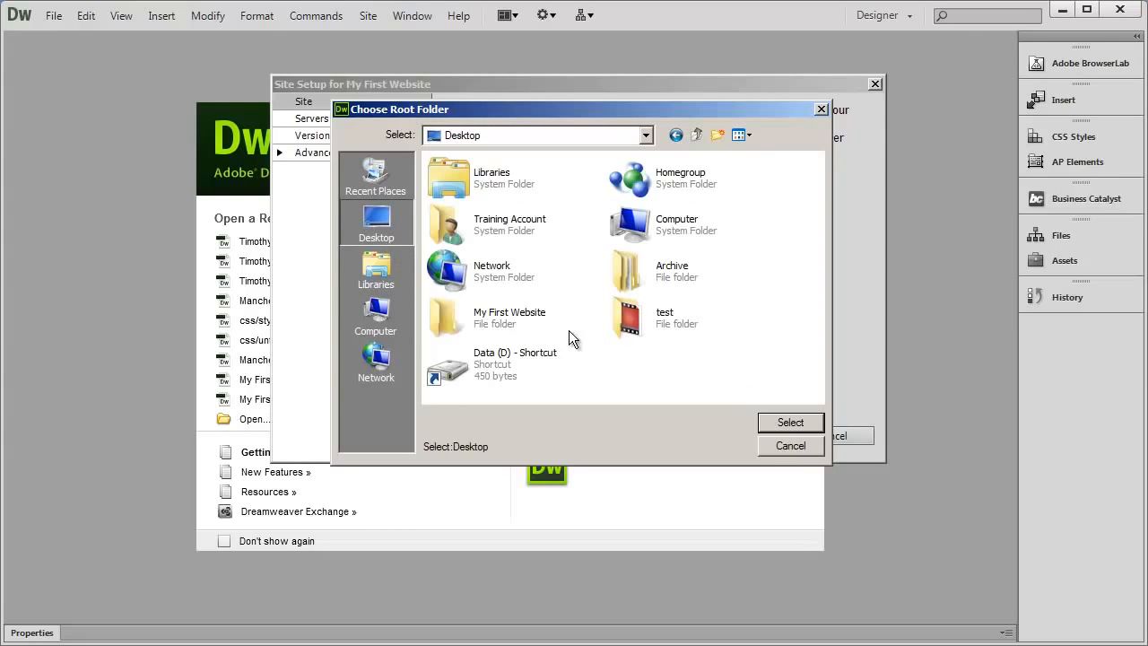
pyautogui.click(515, 323)
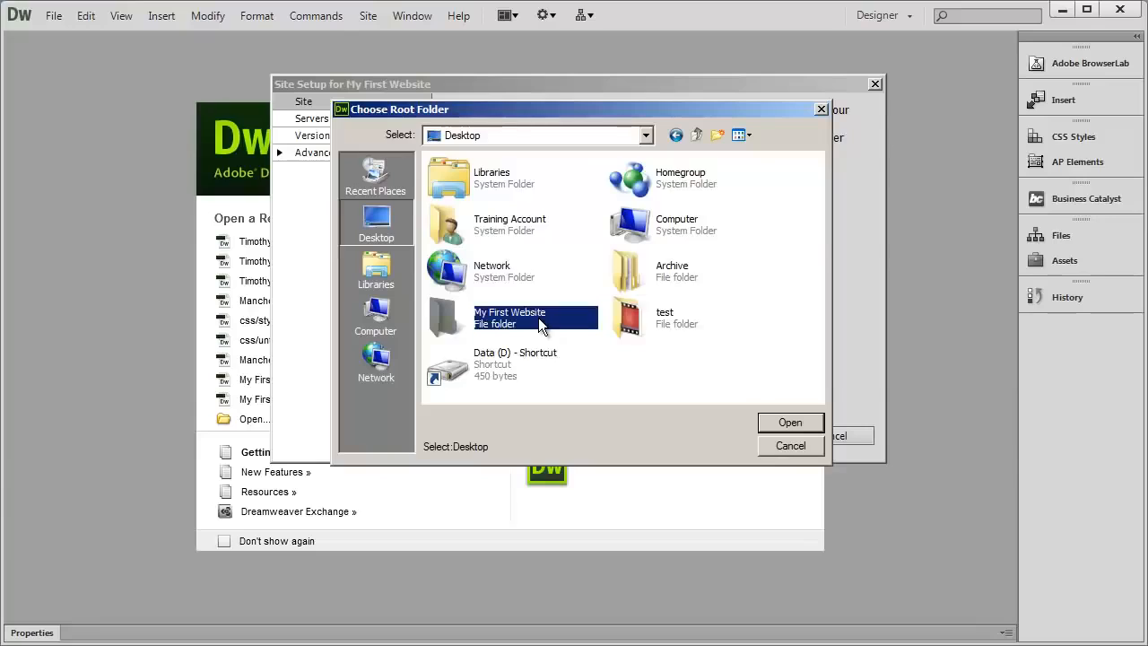
pyautogui.doubleClick(538, 320)
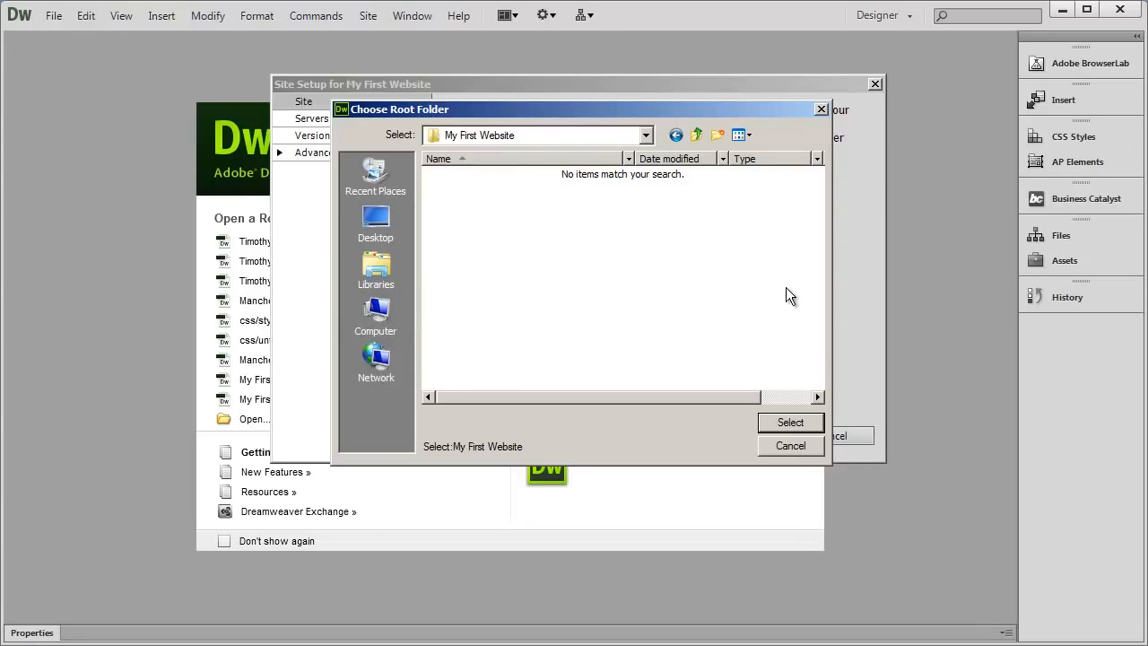
pyautogui.click(788, 423)
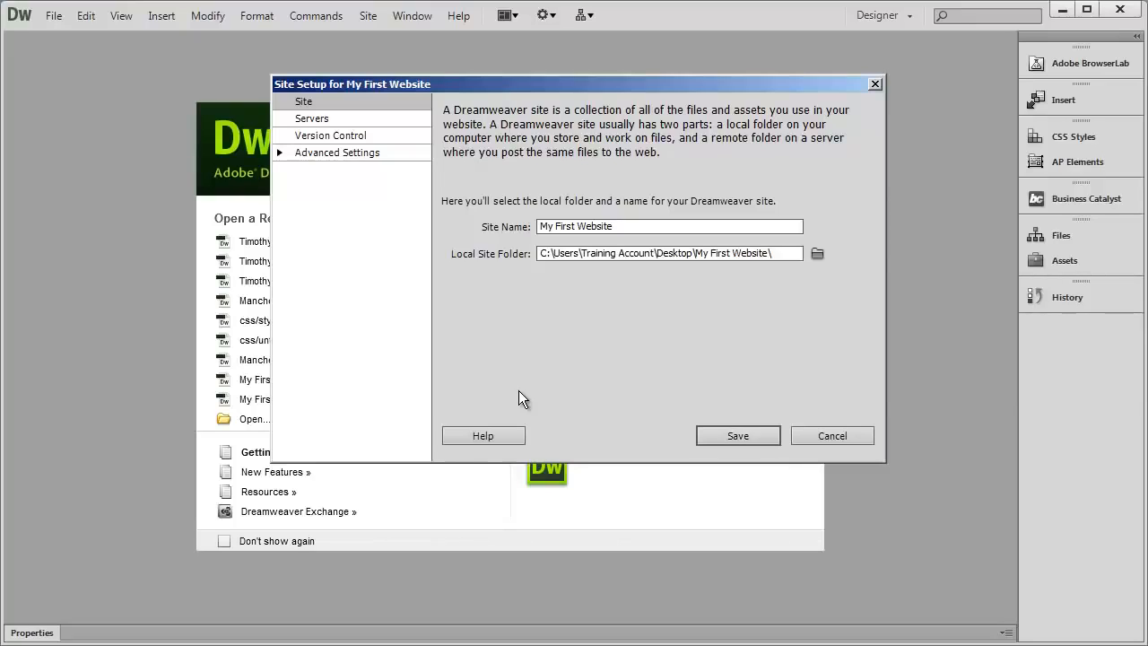
pyautogui.click(306, 102)
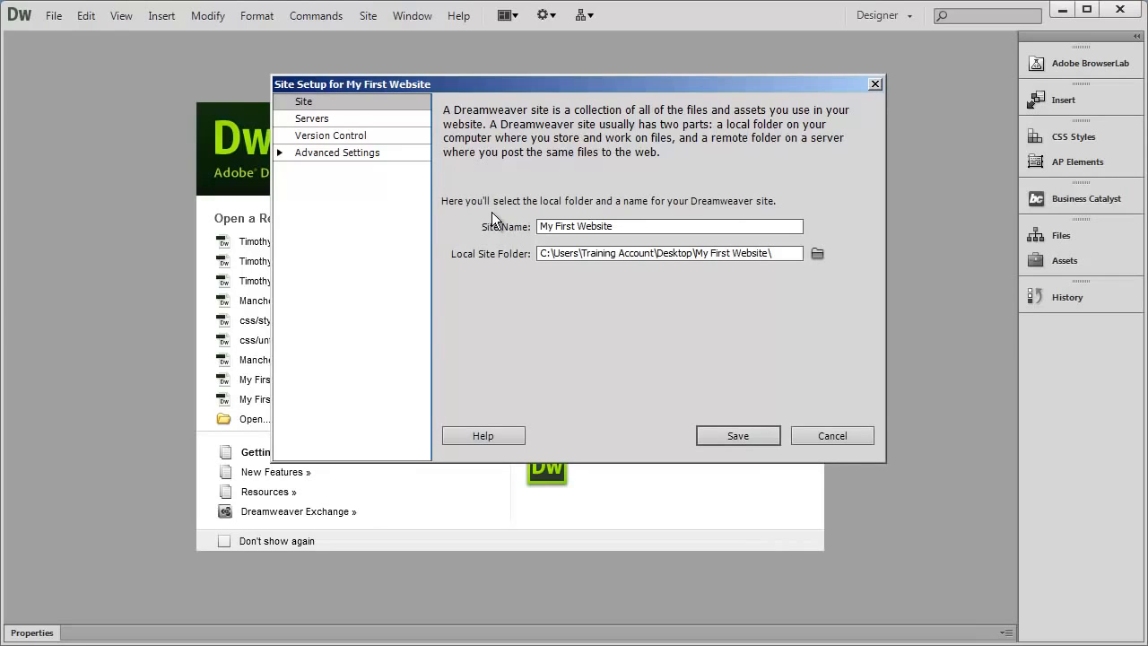
pyautogui.click(738, 435)
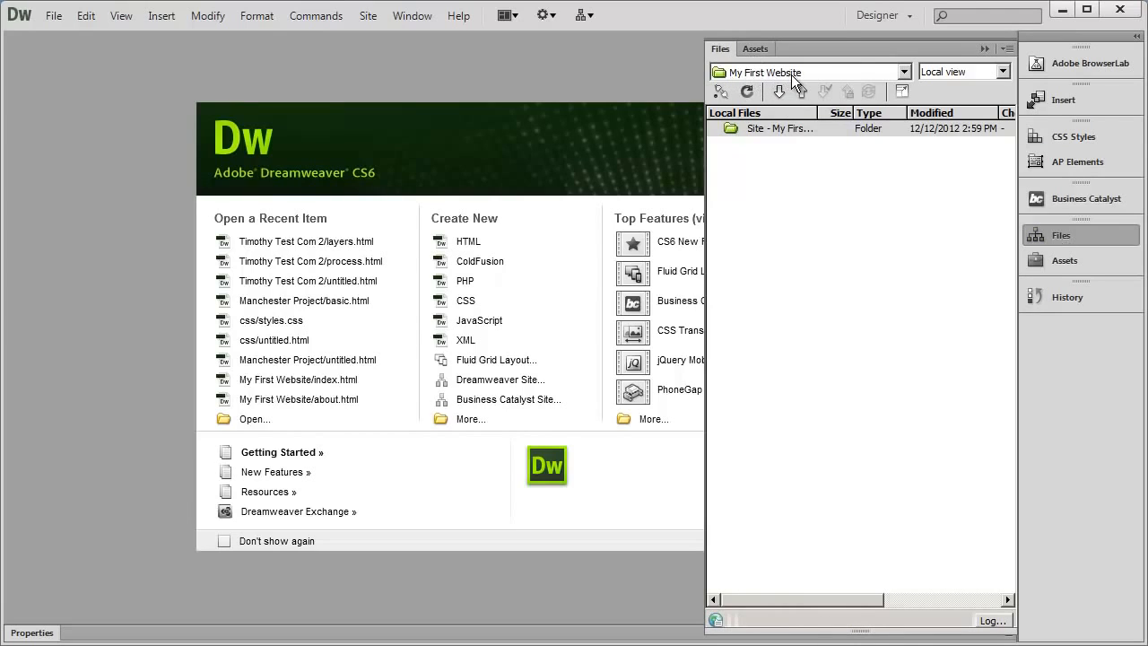
# - Create a folder named images in the root of the My First Website site
pyautogui.click(762, 132)
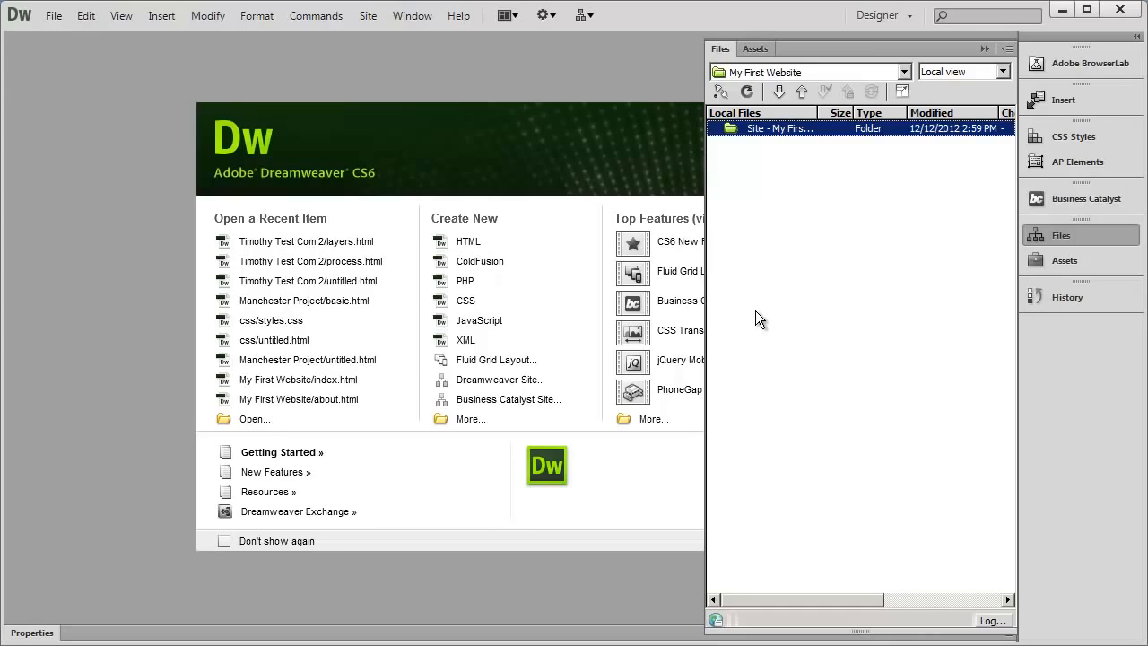
pyautogui.rightClick(755, 128)
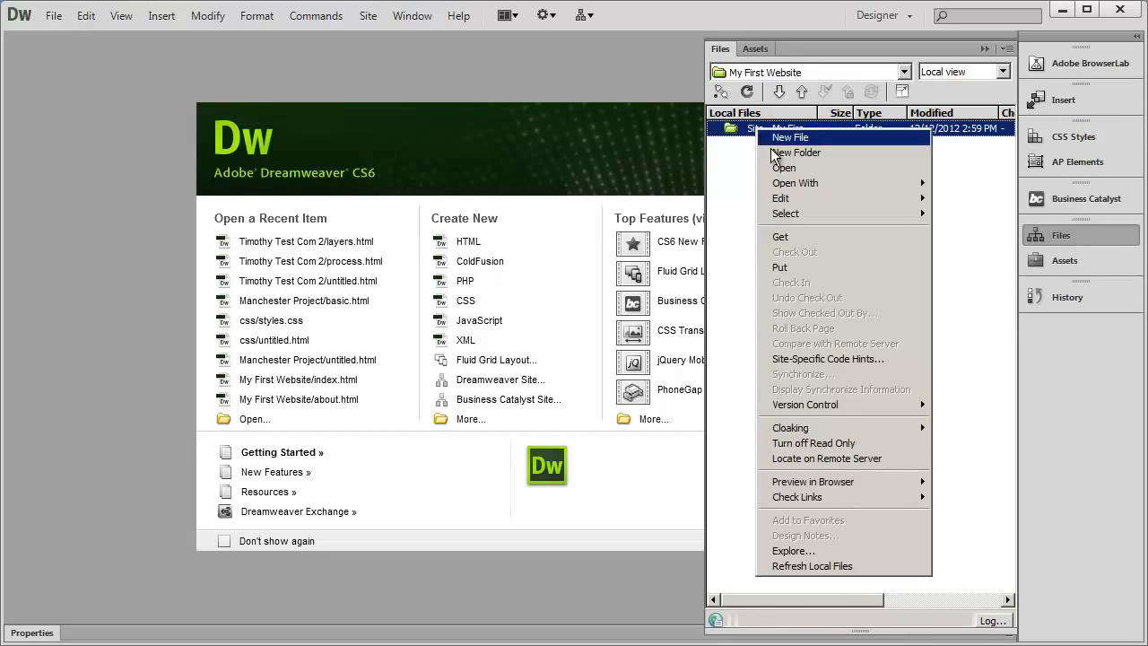
pyautogui.click(773, 152)
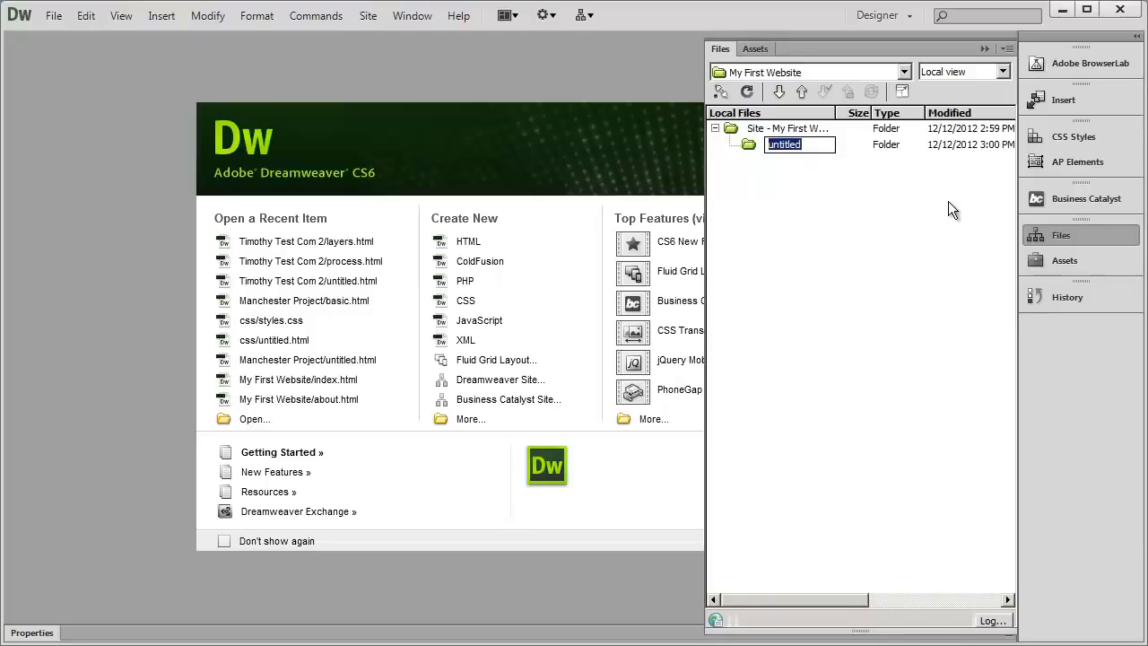
pyautogui.write('images')
pyautogui.press('Return')
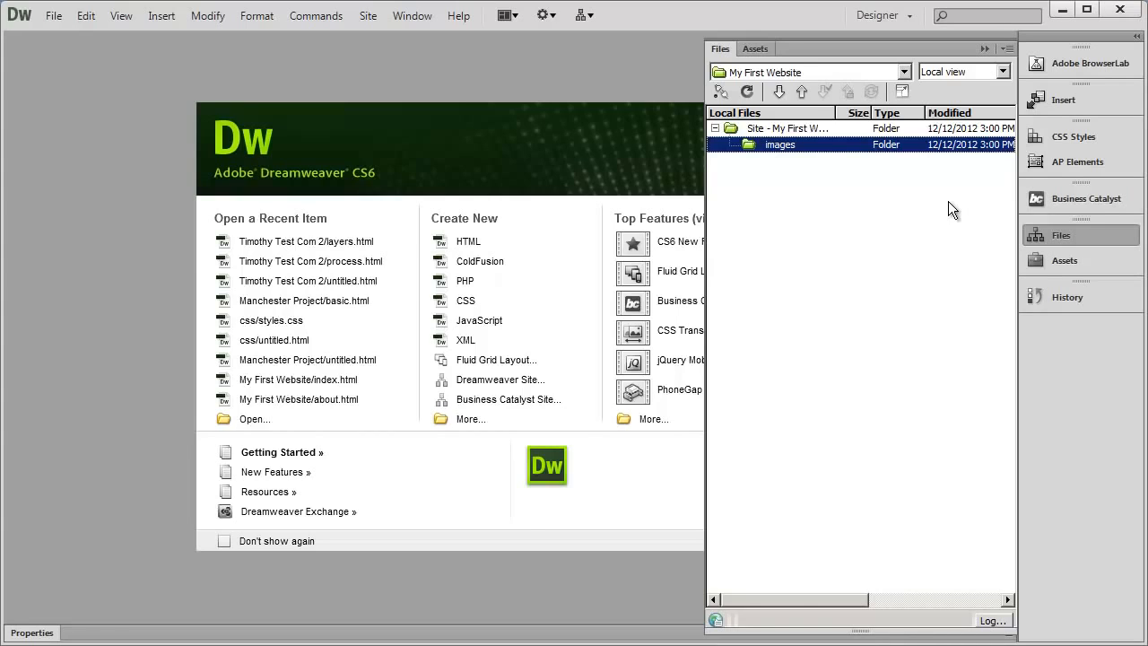
# - Add a folder named css to the site root, alongside the images folder
pyautogui.rightClick(797, 131)
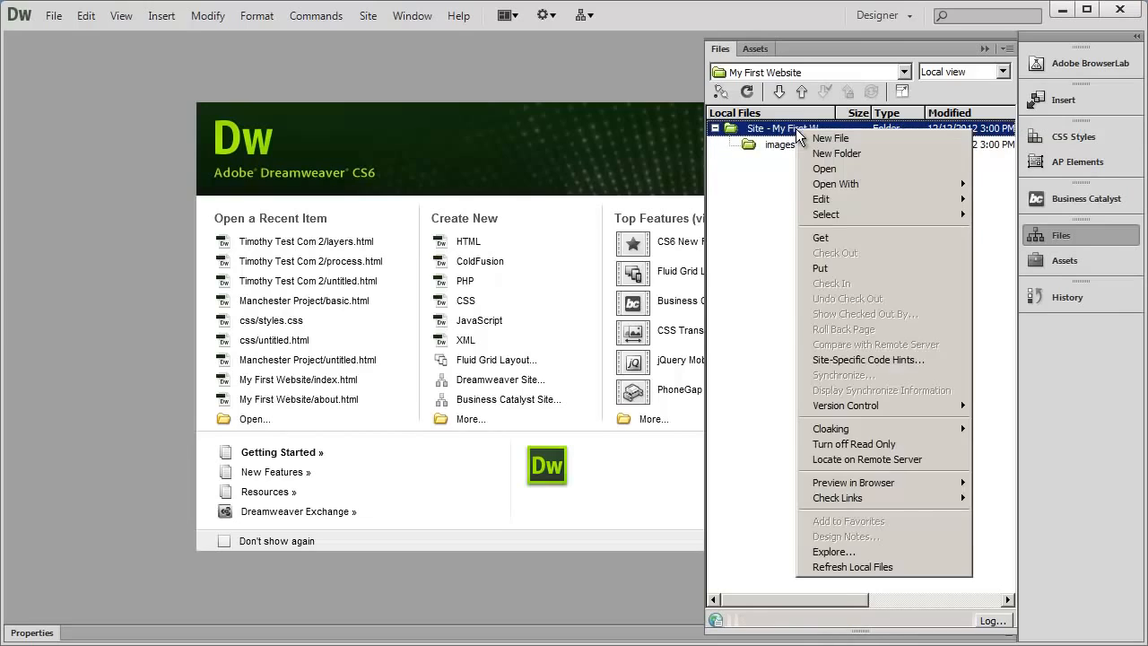
pyautogui.click(815, 157)
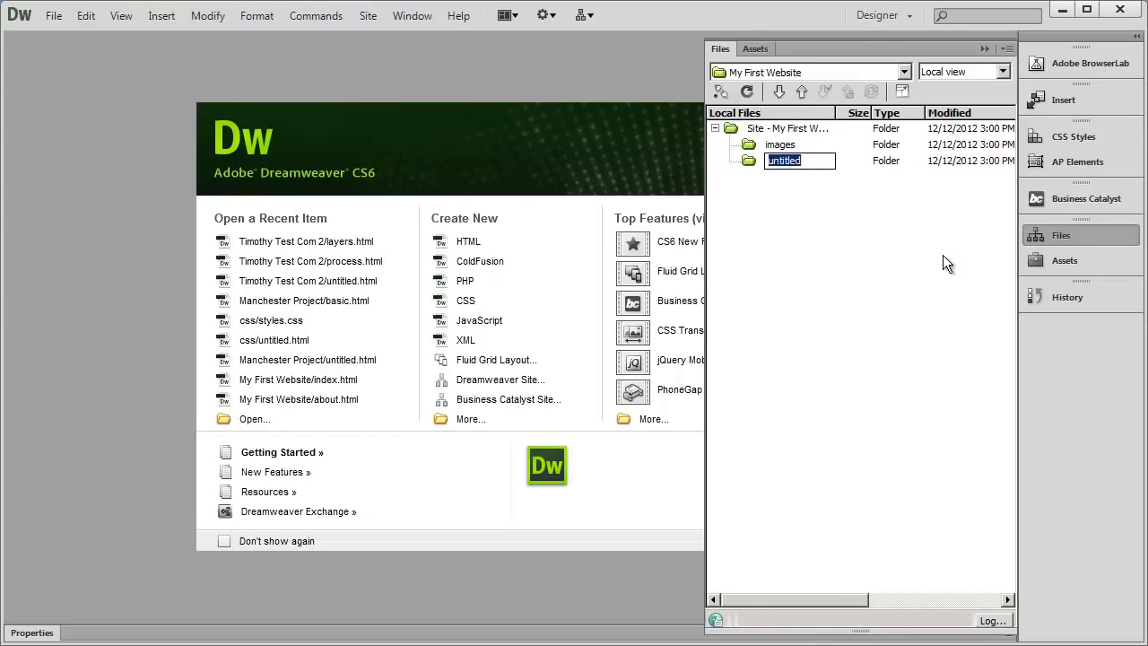
pyautogui.write('css')
pyautogui.press('Return')
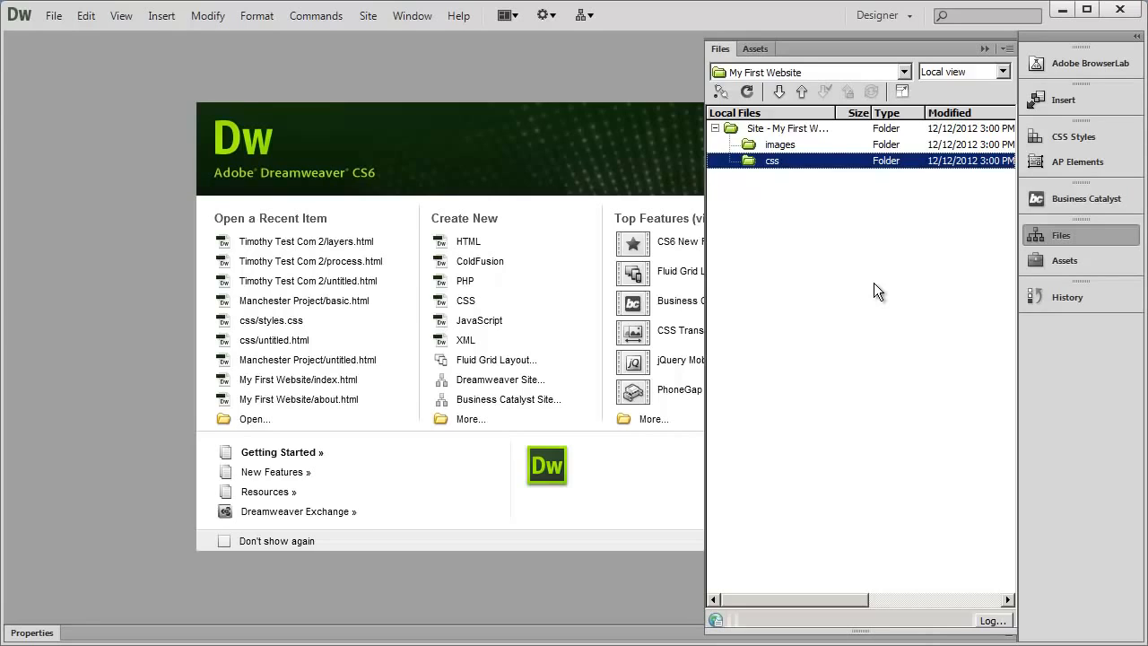
pyautogui.rightClick(778, 130)
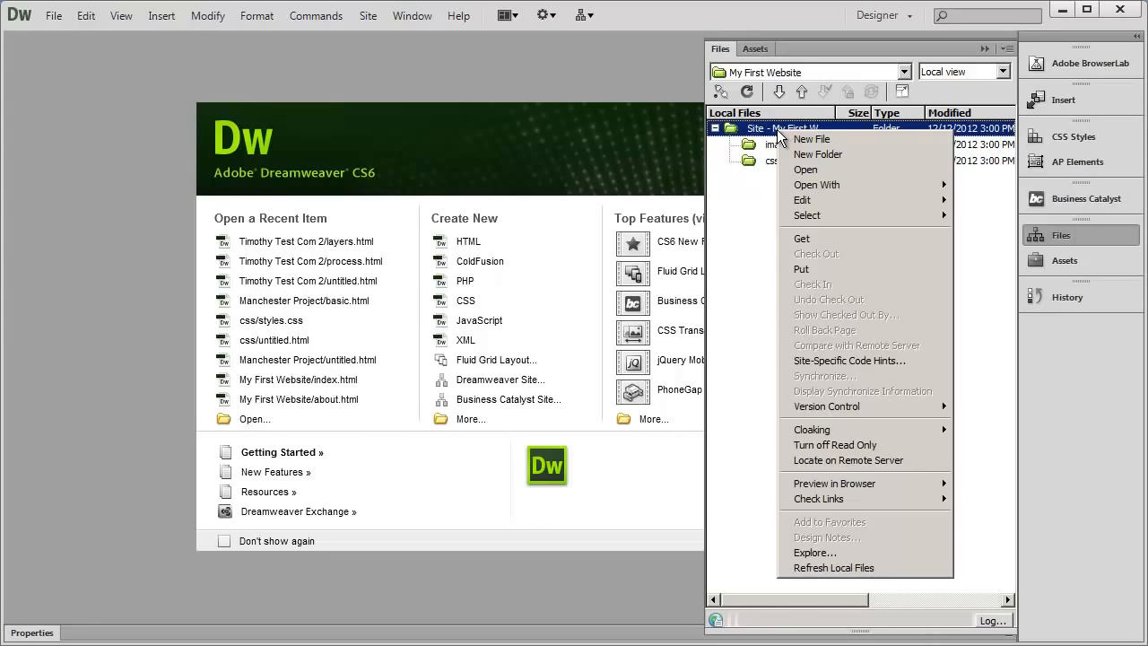
pyautogui.click(735, 252)
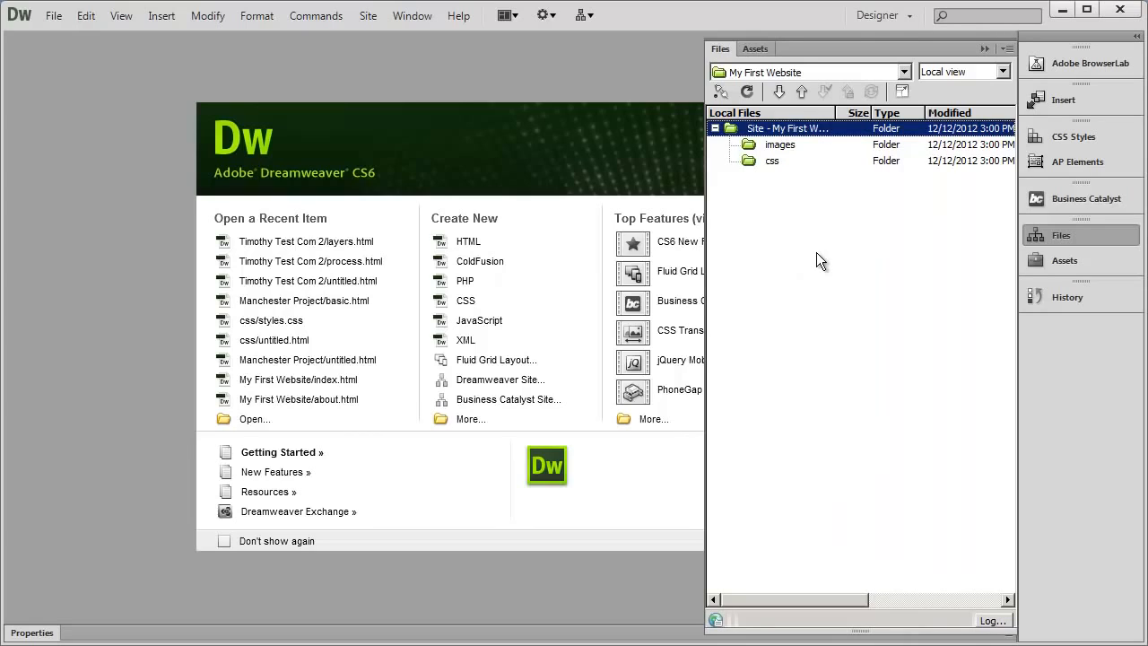
# - Create a subfolder named photos inside the images folder
pyautogui.click(812, 145)
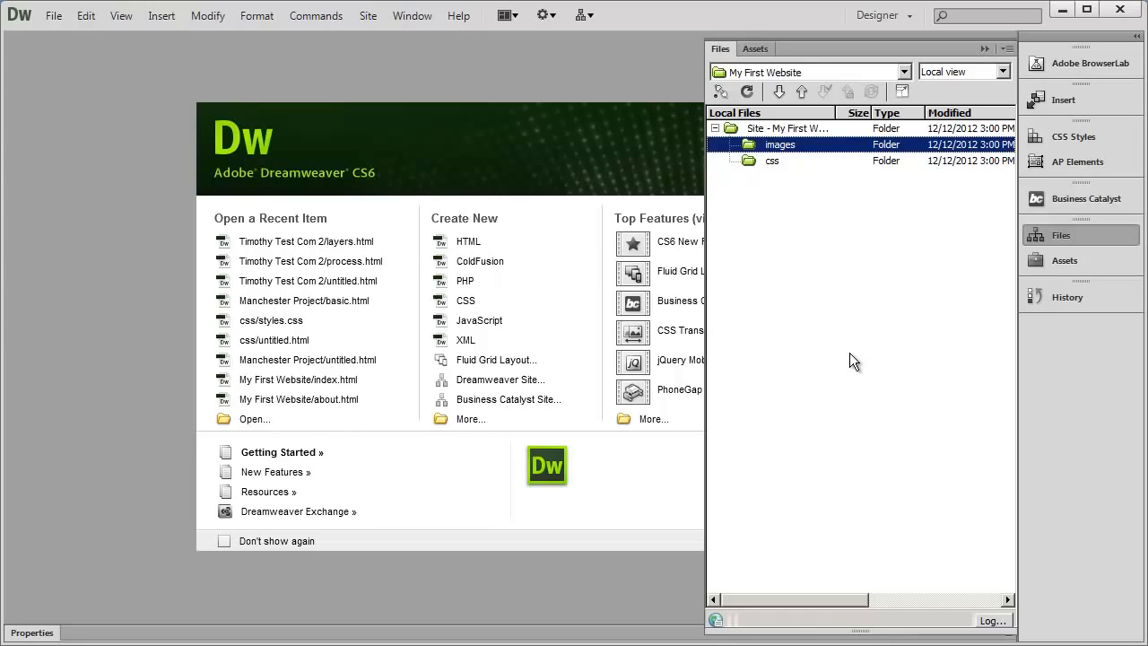
pyautogui.rightClick(783, 151)
pyautogui.click(798, 169)
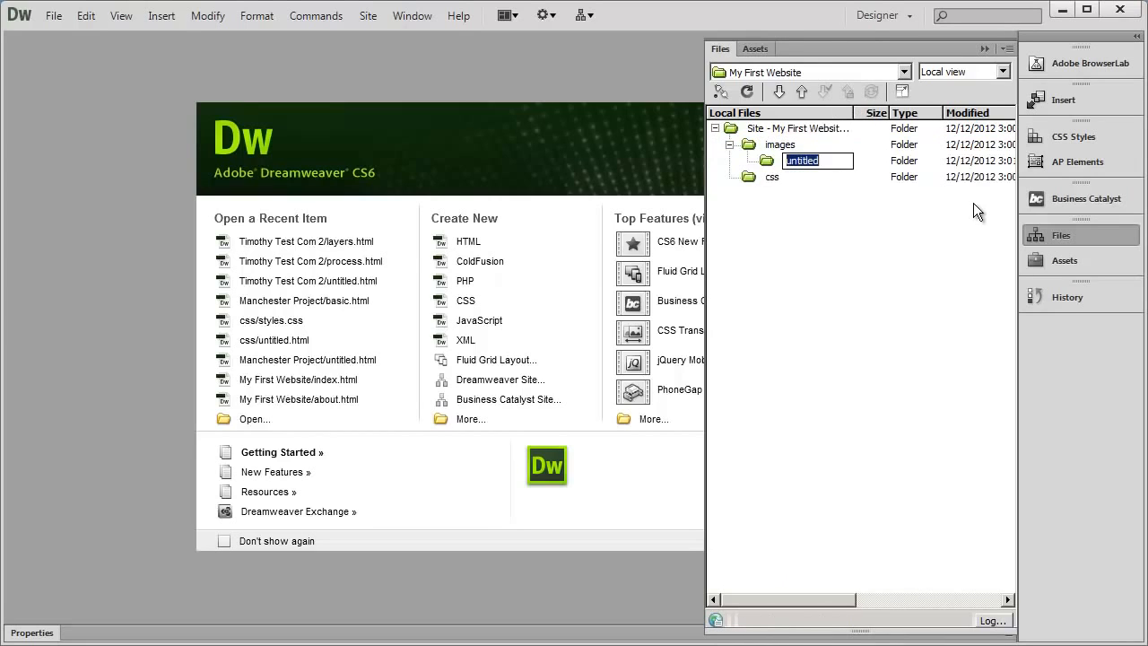
pyautogui.write('photos')
pyautogui.press('Return')
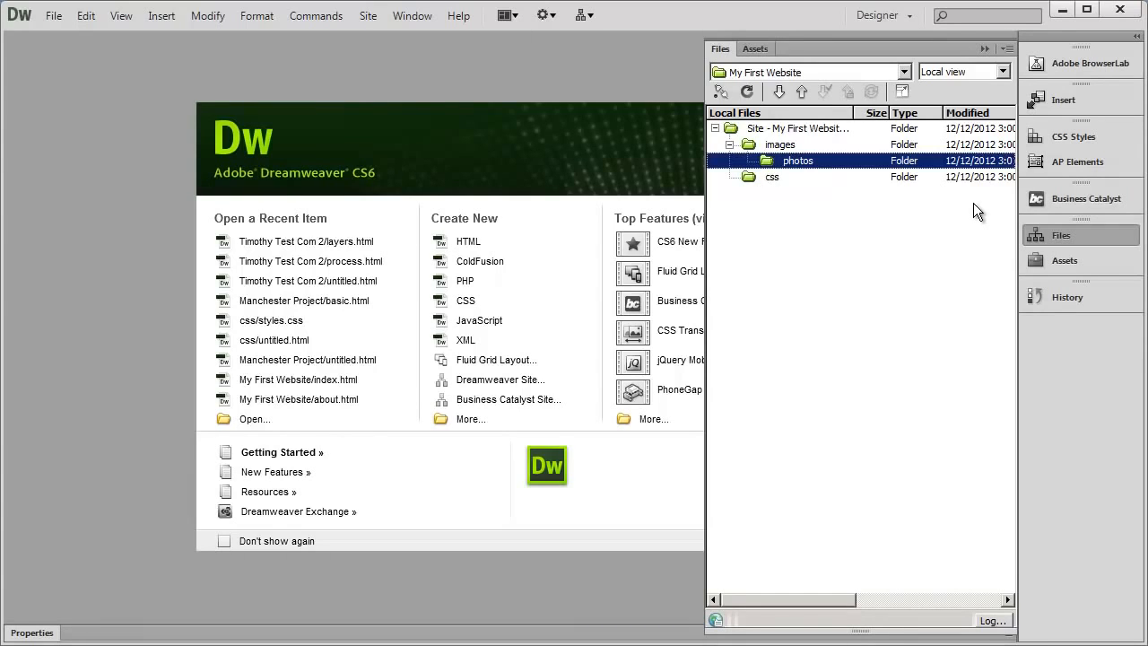
# - Add a second subfolder named illustrations inside the images folder
pyautogui.rightClick(779, 147)
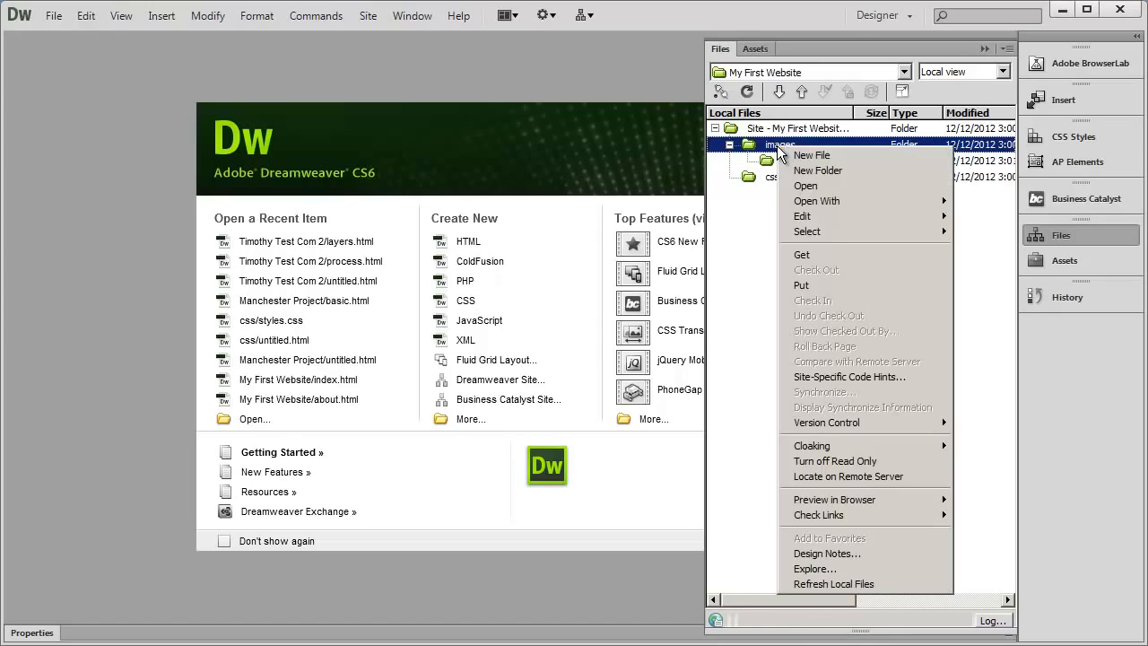
pyautogui.click(789, 169)
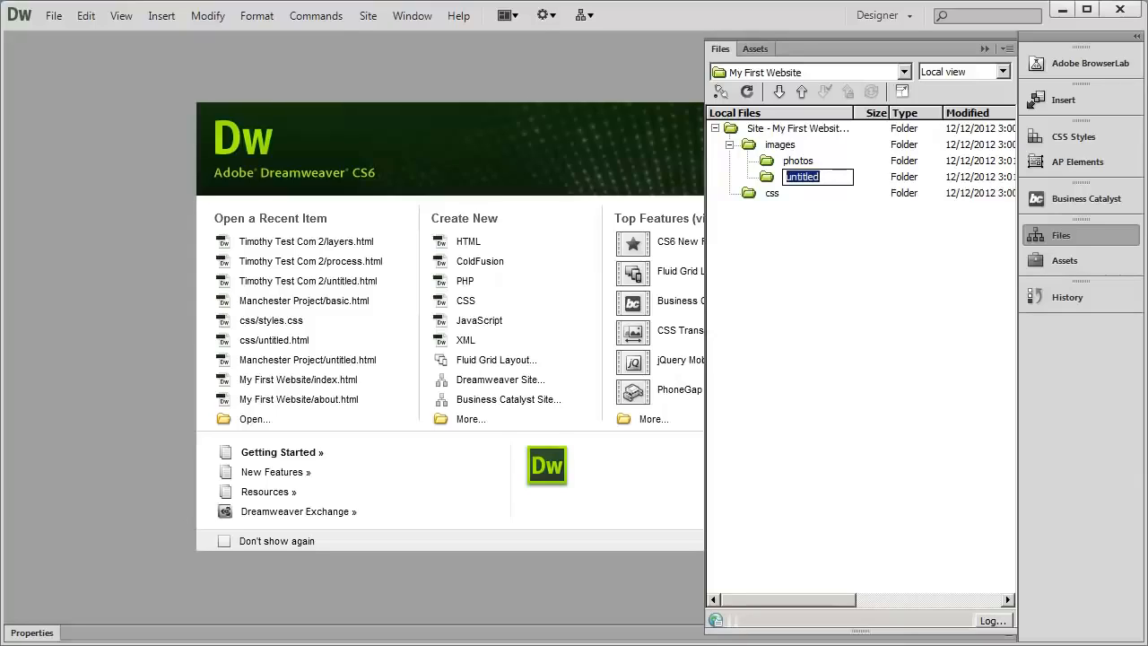
pyautogui.press('BackSpace')
pyautogui.write('illustrations')
pyautogui.press('Return')
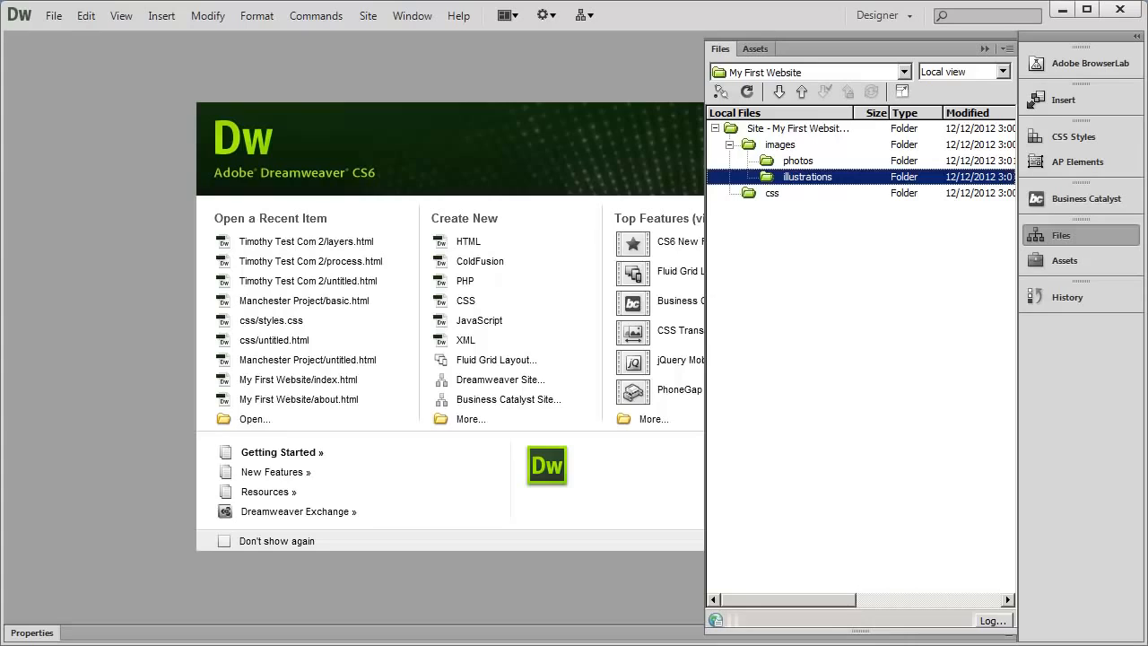